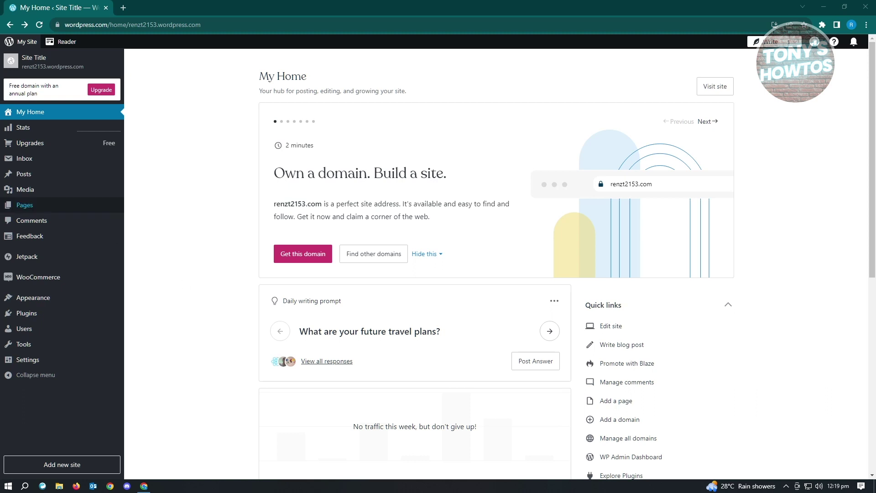
# Open the site's Posts list from the My Home sidebar.
pyautogui.click(53, 174)
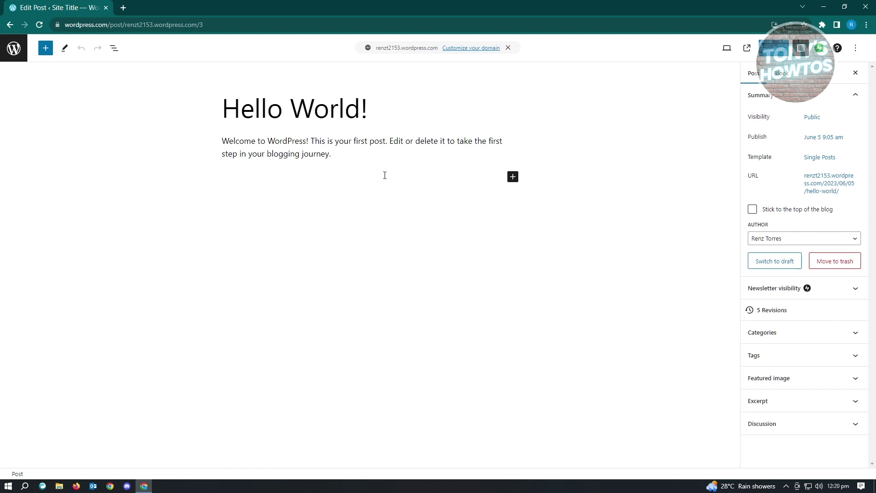
# Place the cursor at the end of the Hello World! welcome paragraph.
pyautogui.click(337, 154)
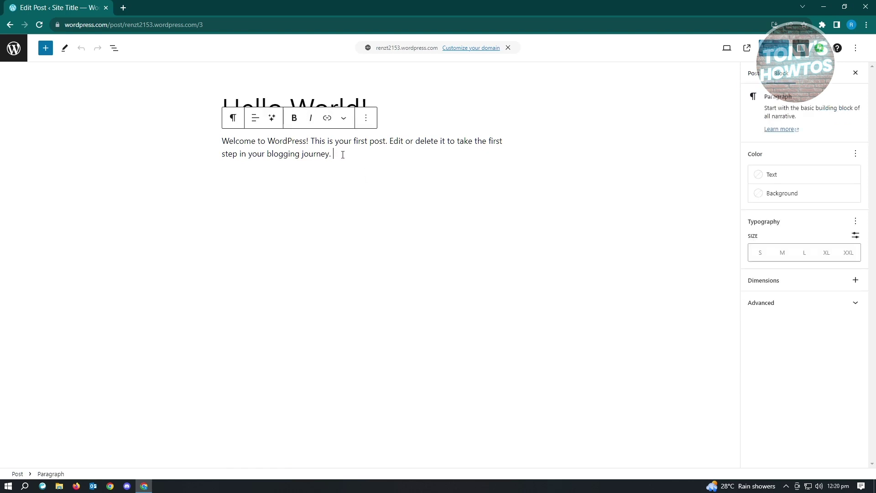
# Start a link at the paragraph's end with google.com as its address.
pyautogui.click(326, 125)
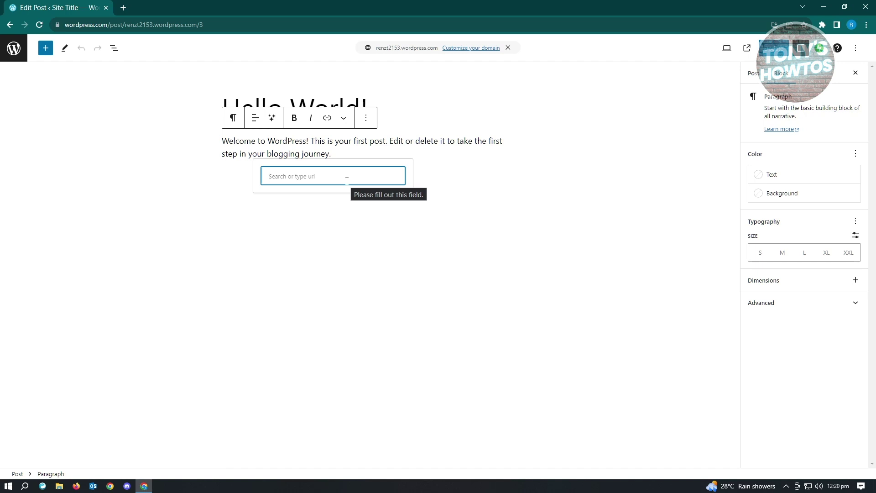
pyautogui.write('google.c')
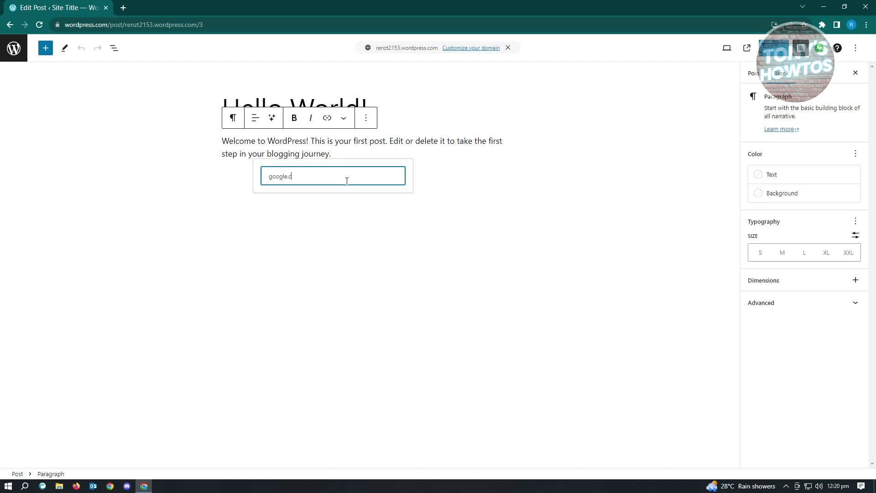
pyautogui.write('om')
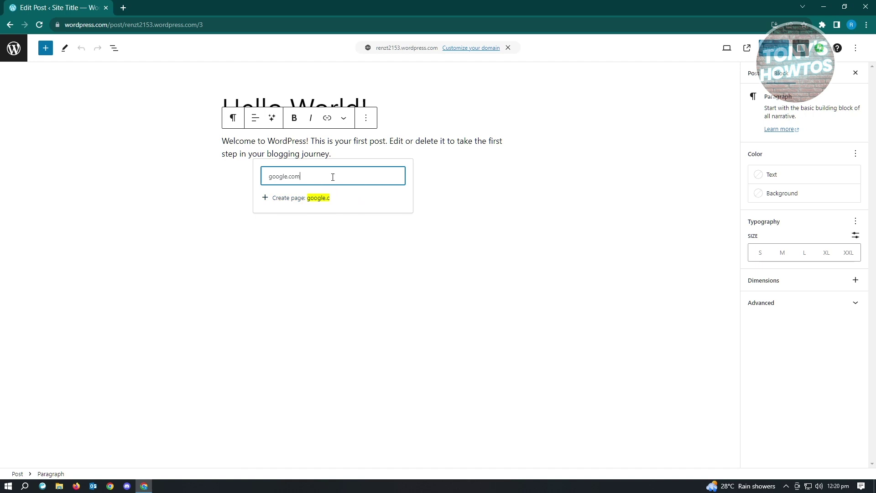
pyautogui.click(124, 8)
# Load google.com in the new tab and select its full address to copy.
pyautogui.click(155, 25)
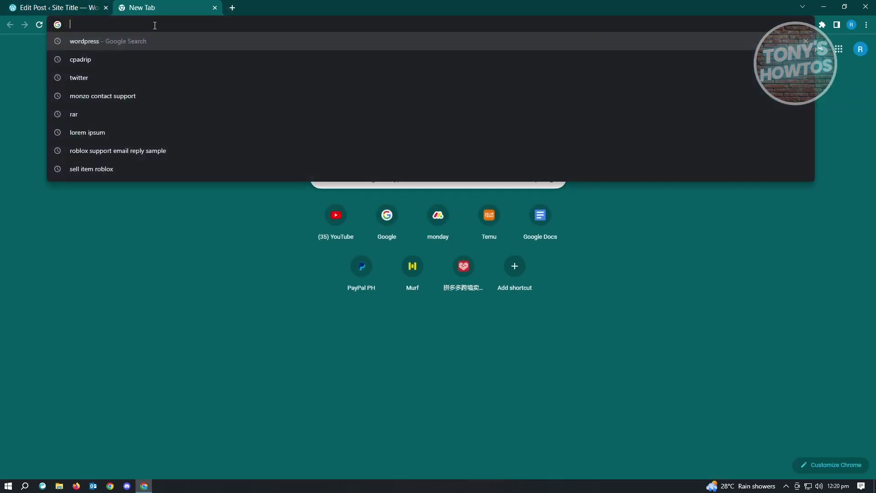
pyautogui.write('google')
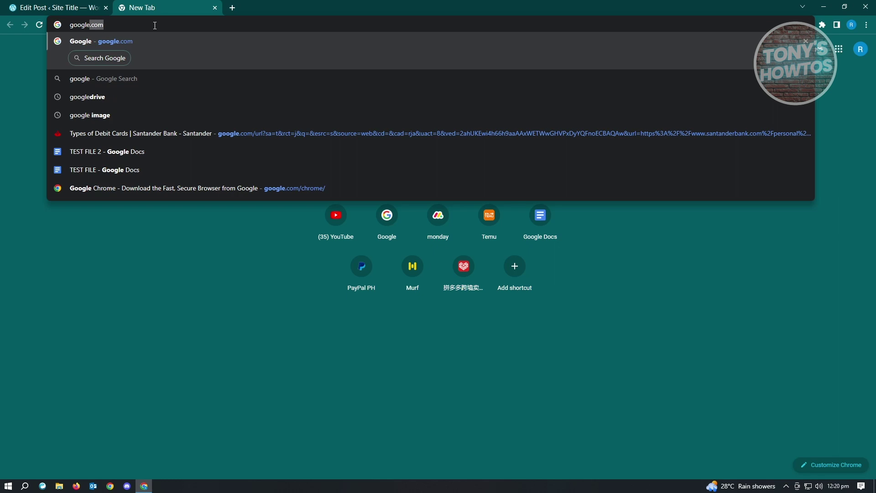
pyautogui.click(182, 38)
pyautogui.click(160, 27)
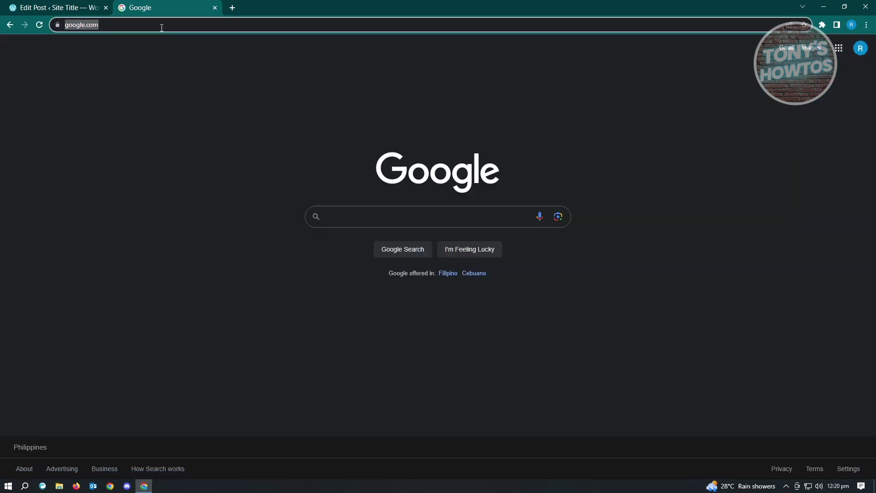
pyautogui.click(177, 18)
pyautogui.moveTo(177, 19); pyautogui.dragTo(57, 17)
pyautogui.hotkey('ctrl', 'c')
pyautogui.click(57, 8)
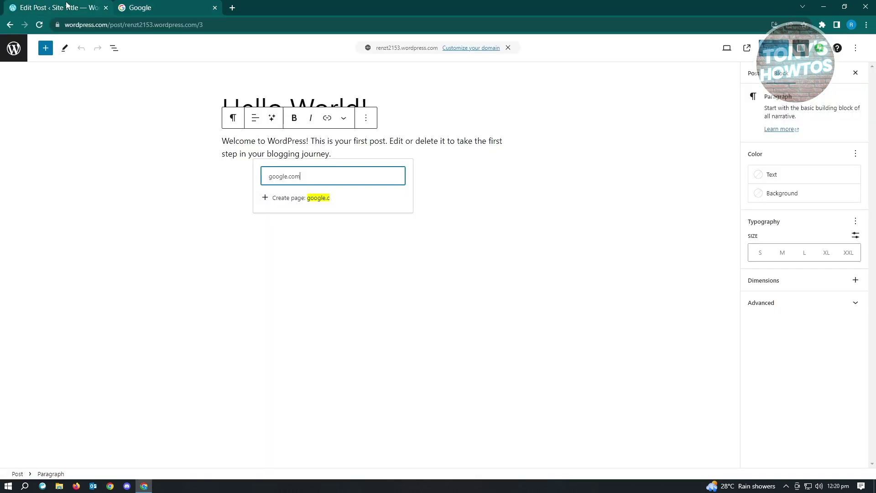
pyautogui.click(144, 7)
pyautogui.click(52, 8)
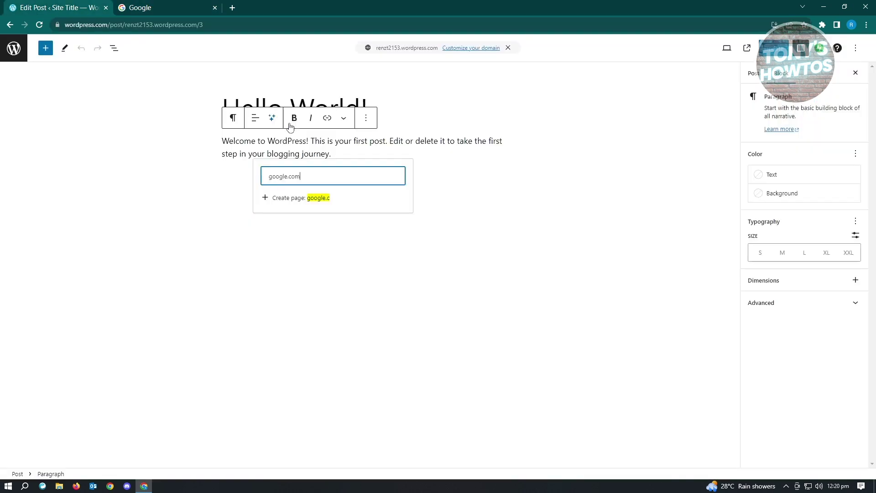
pyautogui.moveTo(328, 176); pyautogui.dragTo(252, 180)
pyautogui.hotkey('ctrl', 'v')
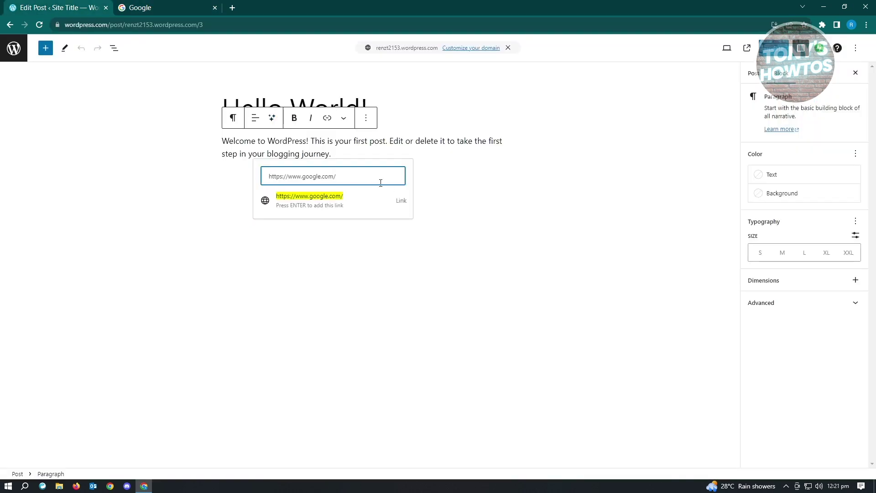
pyautogui.click(339, 203)
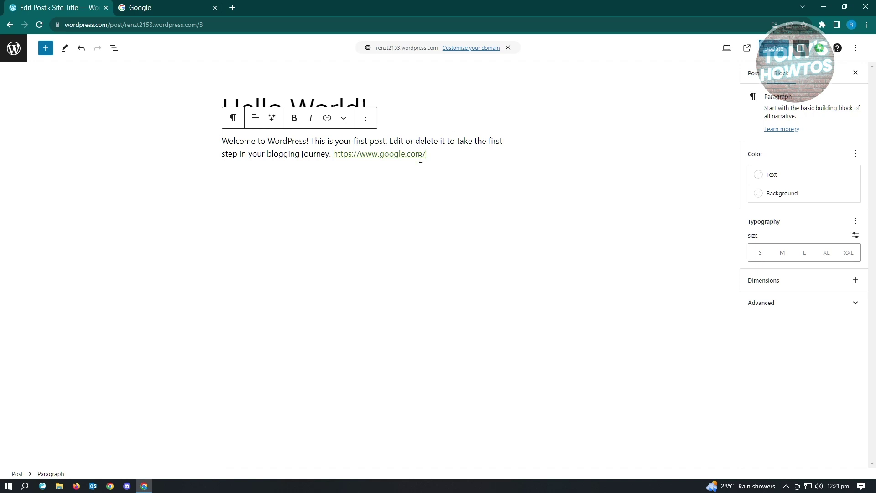
# Change the Google link's display text to 'Click here to access google'.
pyautogui.click(386, 155)
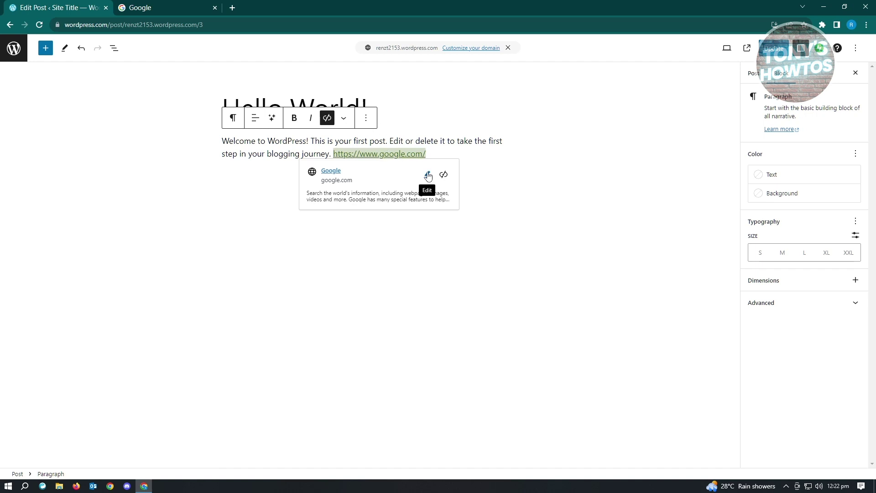
pyautogui.click(427, 180)
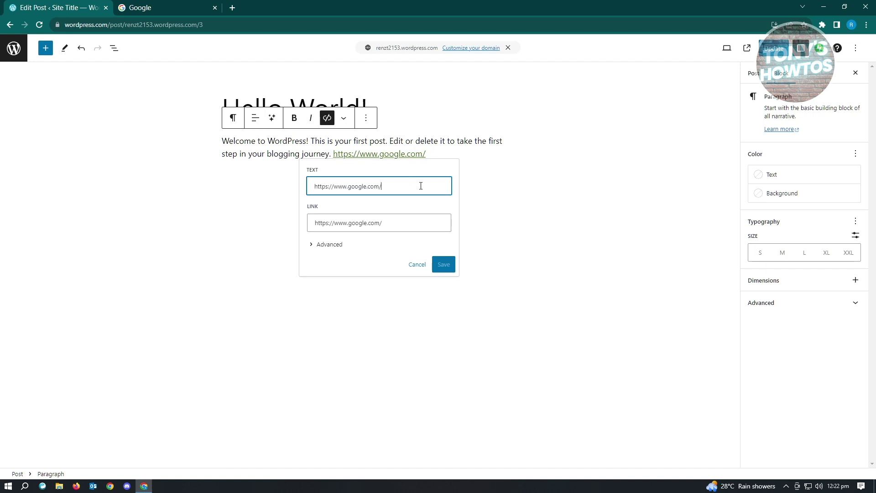
pyautogui.moveTo(421, 186); pyautogui.dragTo(302, 188)
pyautogui.click(390, 222)
pyautogui.moveTo(390, 222); pyautogui.dragTo(287, 229)
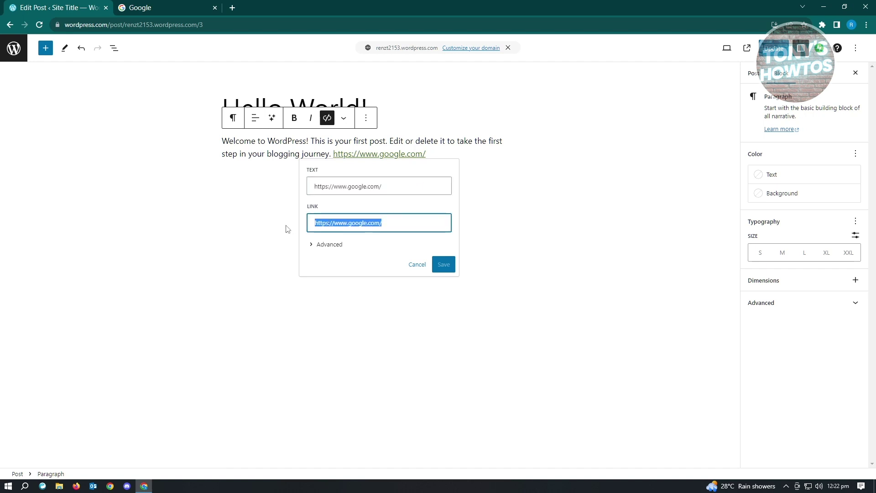
pyautogui.moveTo(403, 187); pyautogui.dragTo(286, 191)
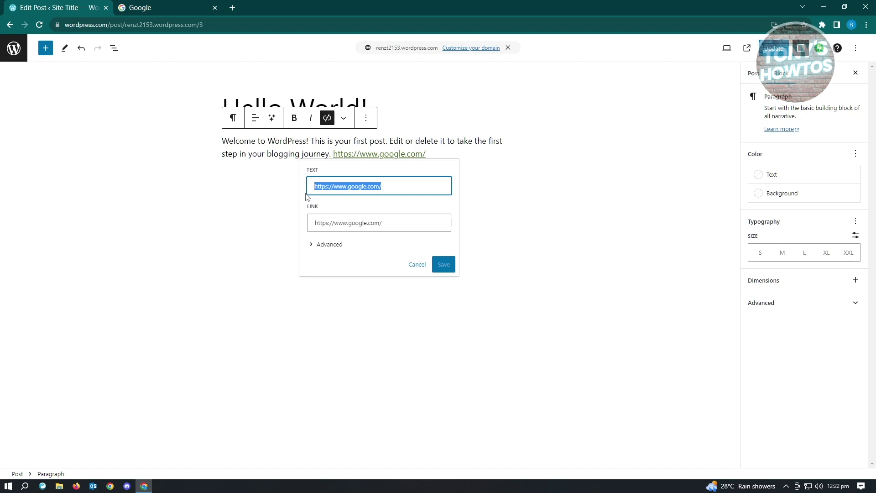
pyautogui.write('Click he')
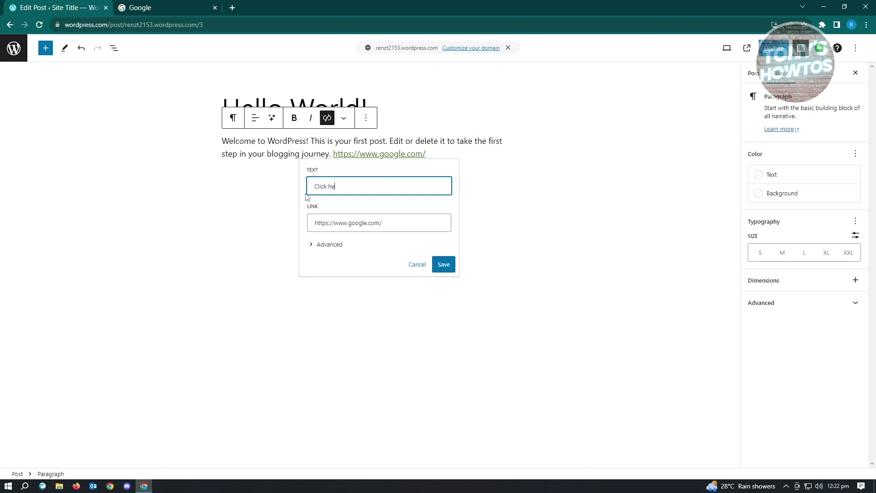
pyautogui.write('re to access google')
# Set the link to open in a new tab and save it.
pyautogui.click(314, 245)
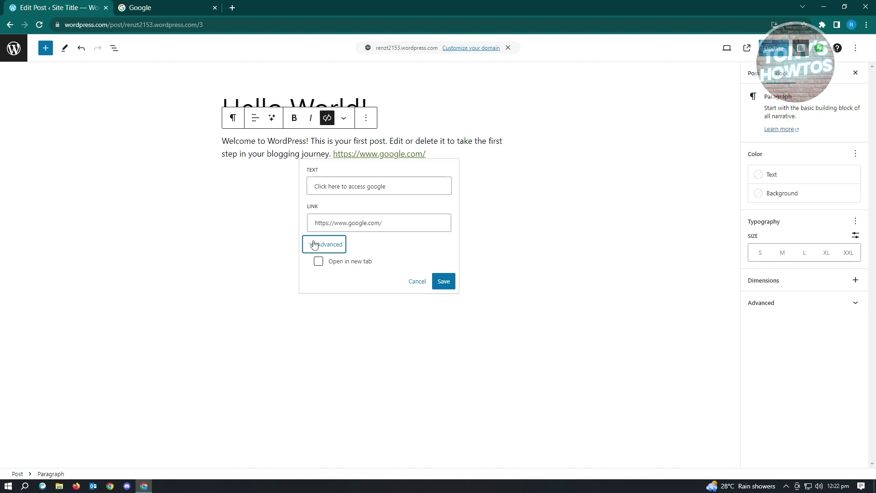
pyautogui.click(321, 262)
pyautogui.click(448, 282)
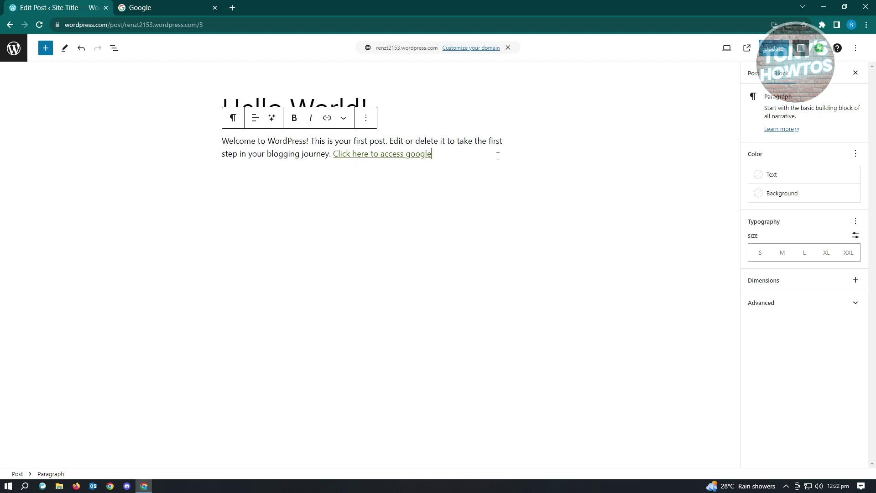
# Update the post, test the Google link on the live post, and return to the editor.
pyautogui.click(774, 48)
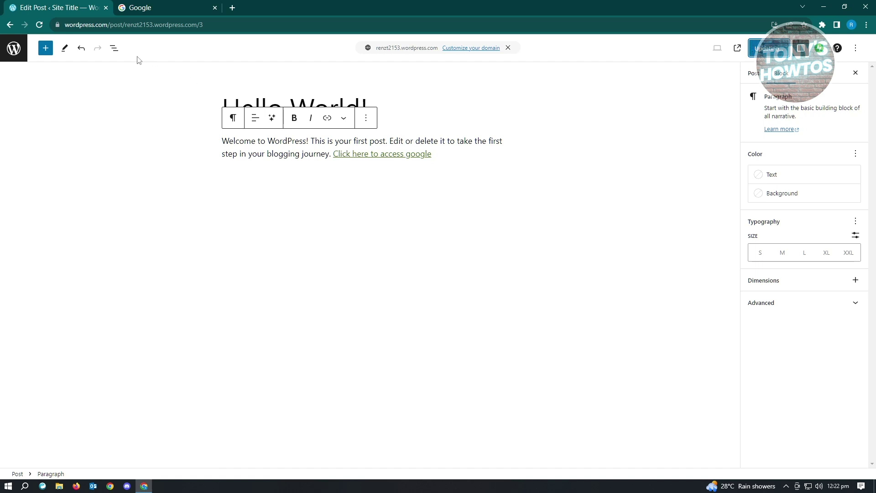
pyautogui.click(214, 8)
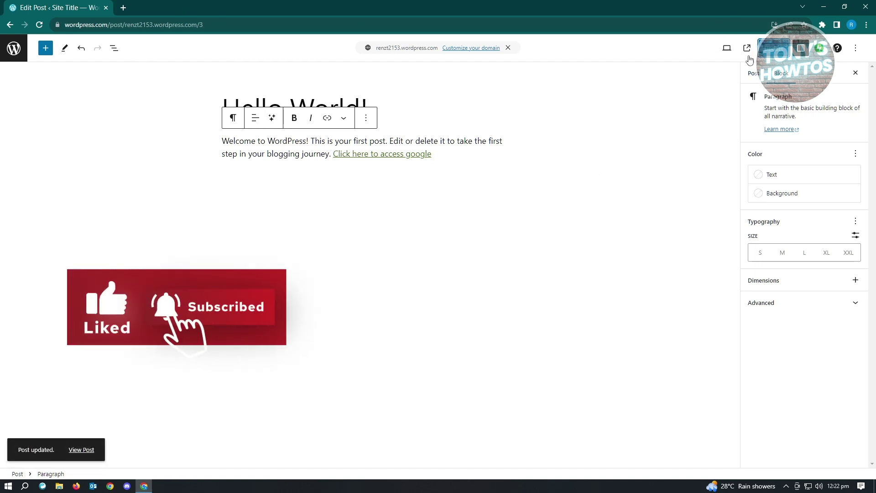
pyautogui.click(747, 49)
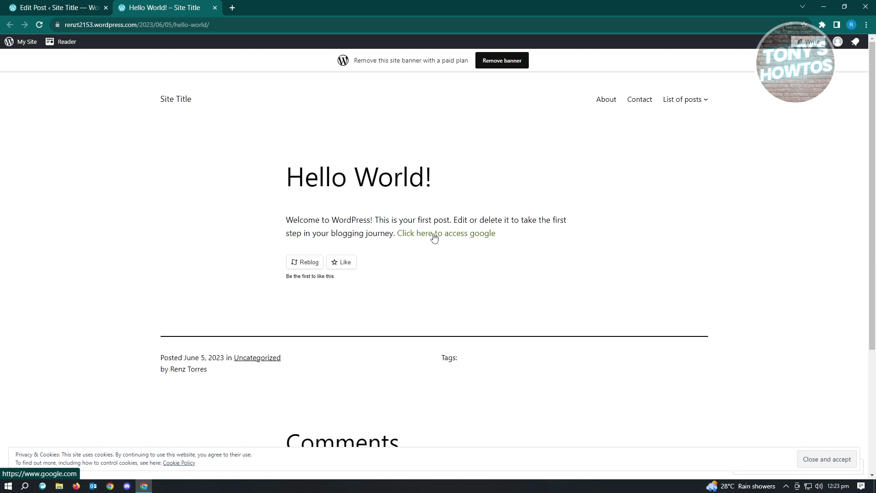
pyautogui.click(434, 238)
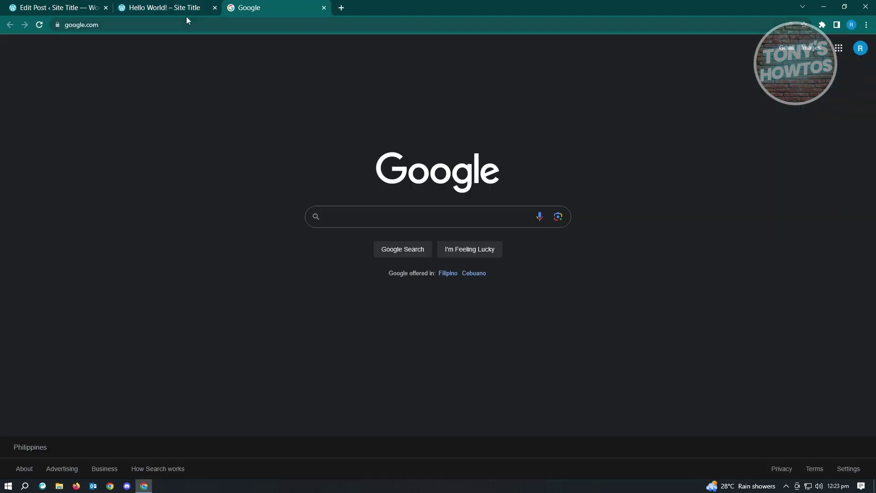
pyautogui.click(323, 8)
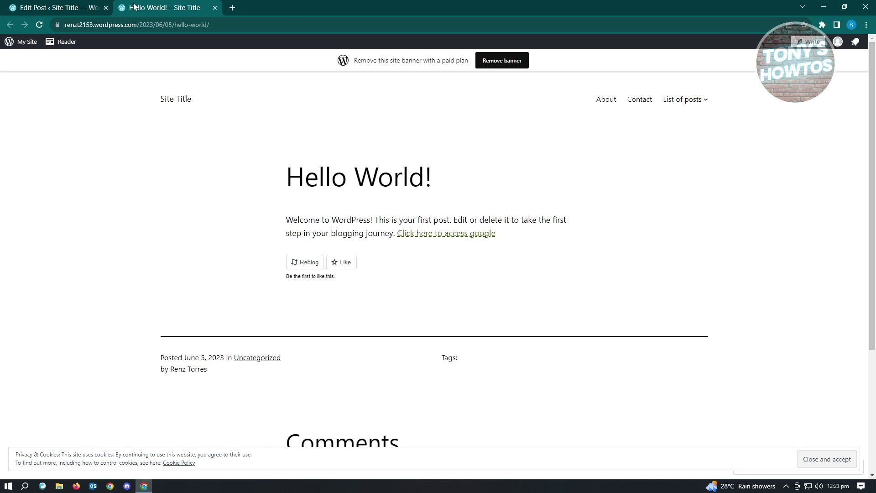
pyautogui.click(50, 7)
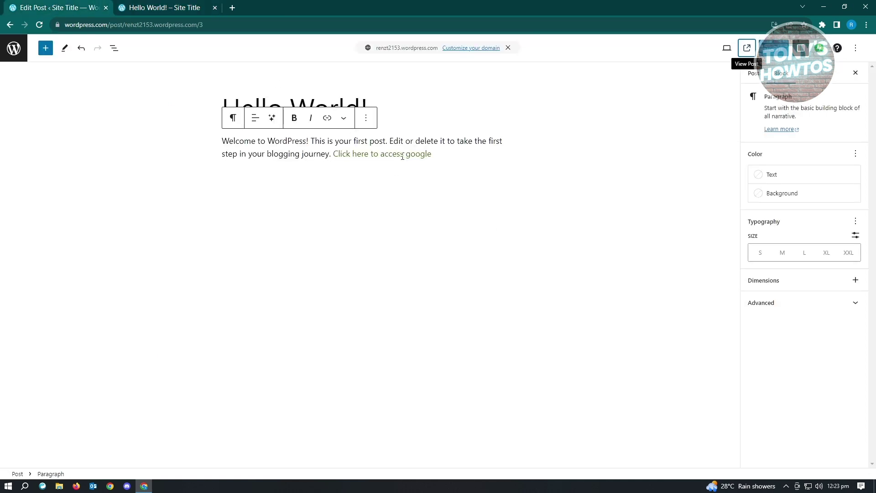
# Search link targets for 'contact', then dismiss the search without linking.
pyautogui.click(325, 119)
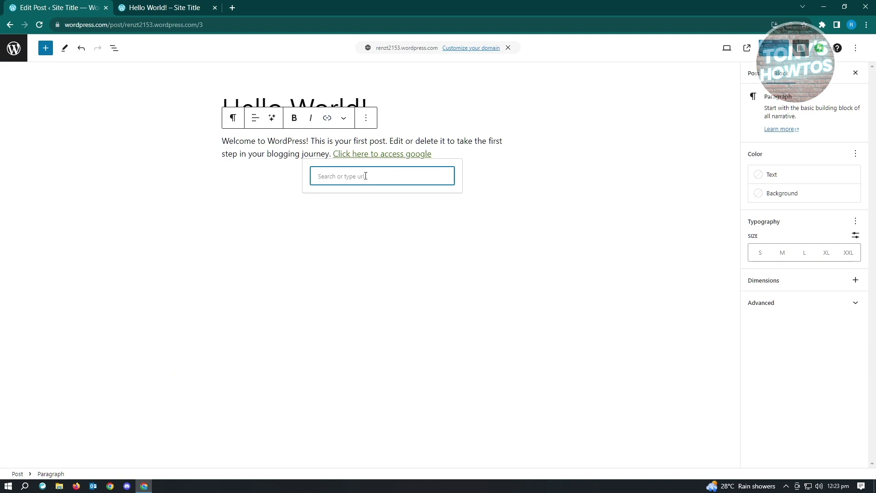
pyautogui.write('contact')
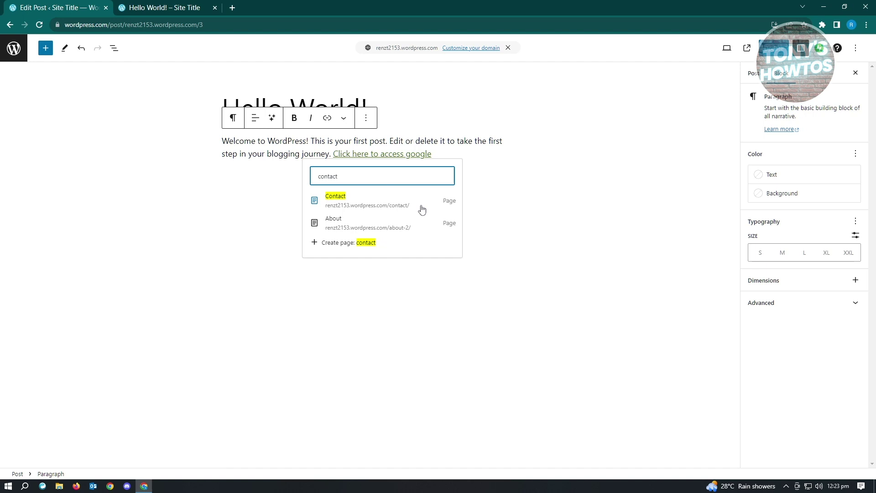
pyautogui.click(537, 171)
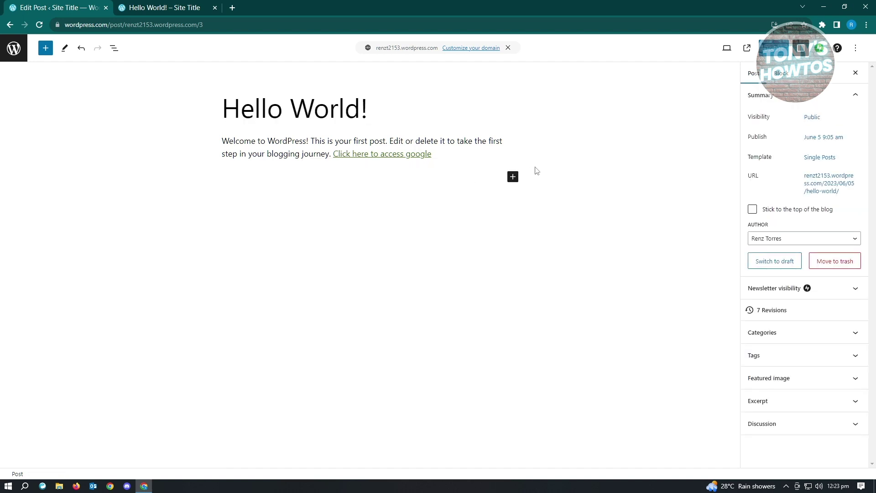